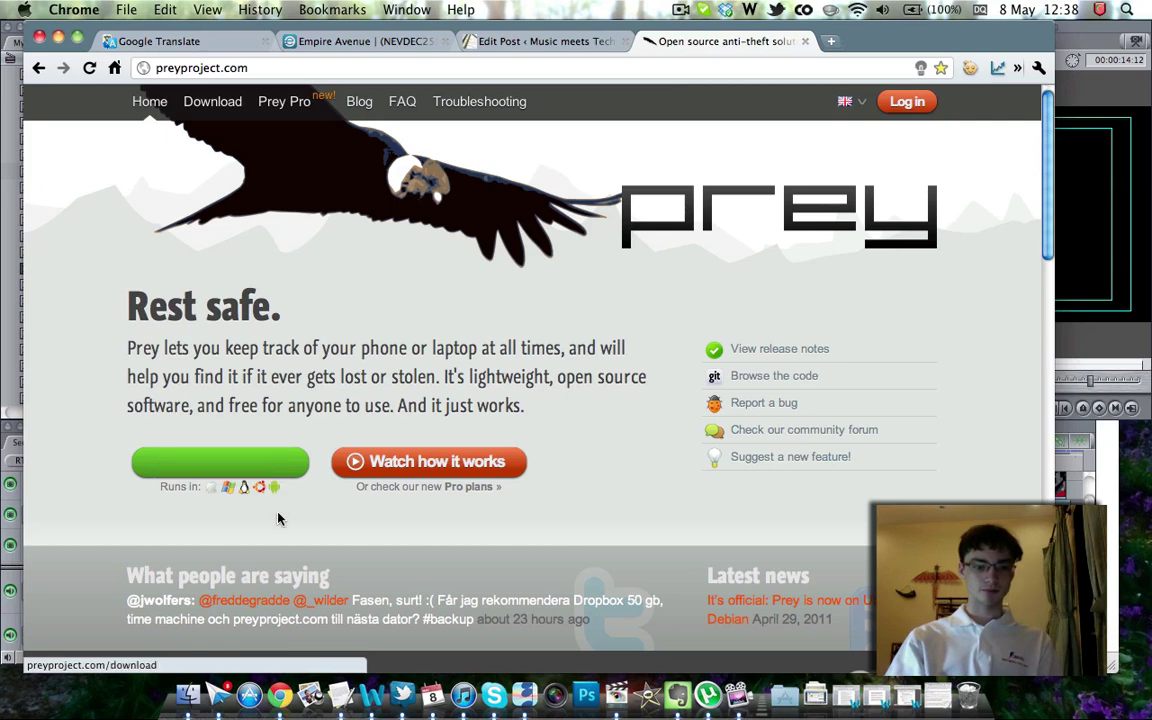
Open the Prey download page and look over the available installers
left_click(221, 492)
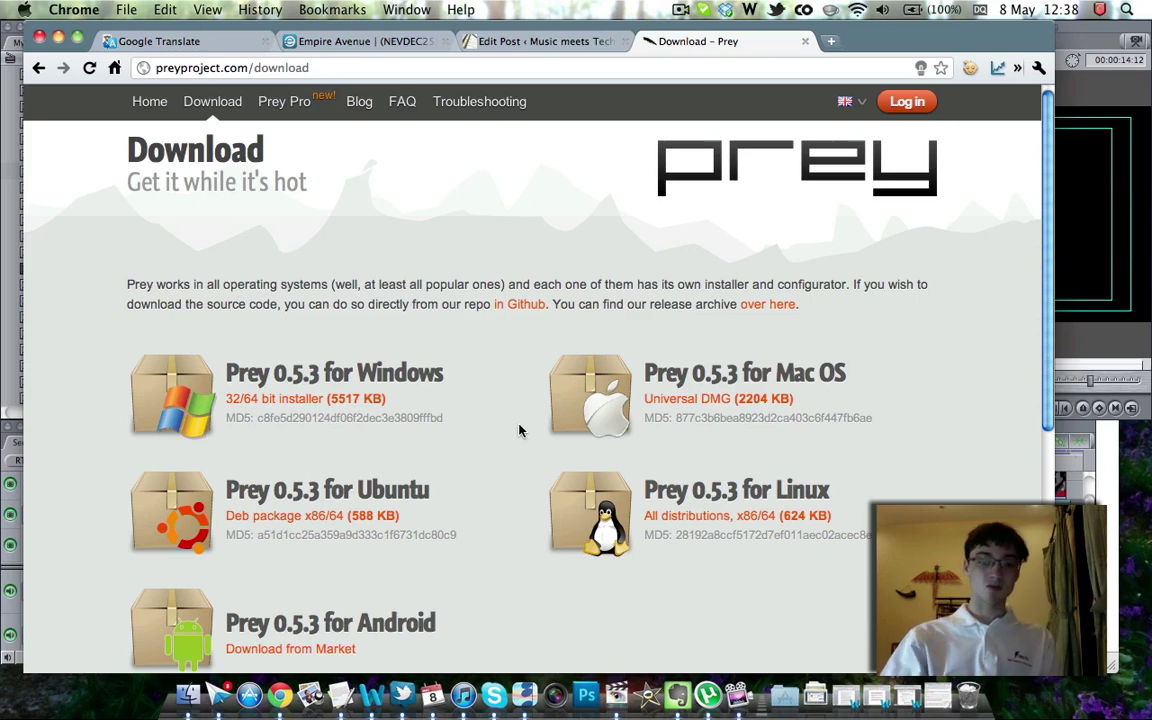
scroll(519, 430, "down", 1)
scroll(519, 430, "up", 1)
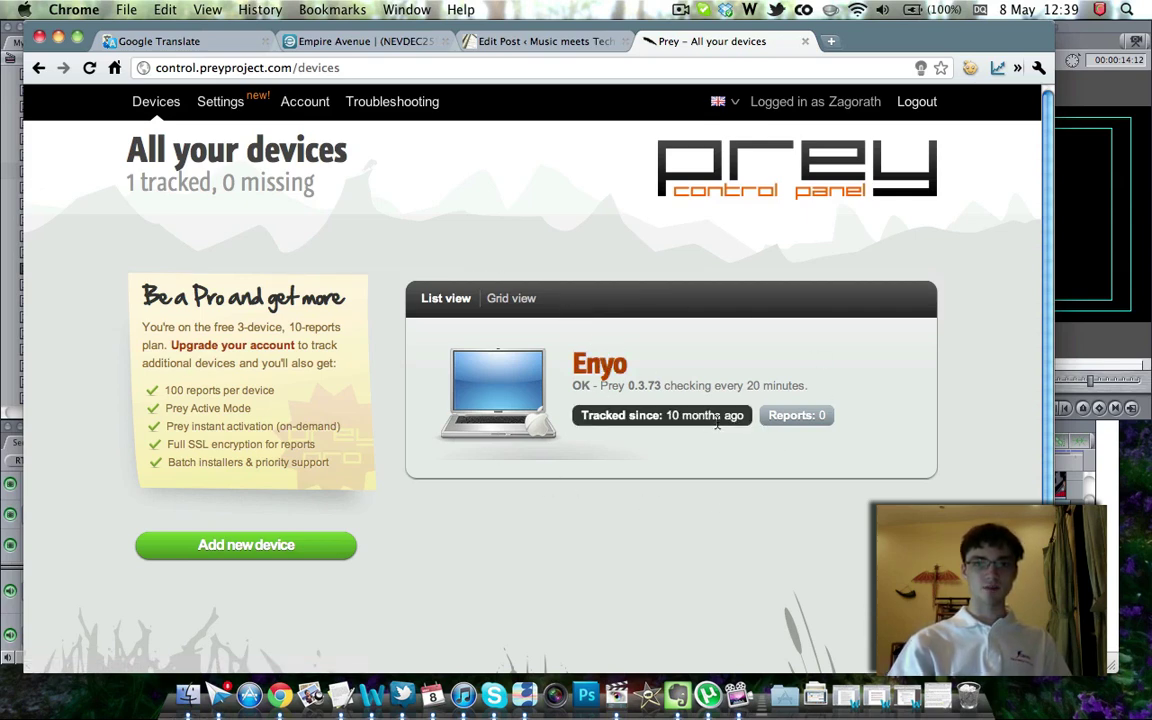
left_click(237, 350)
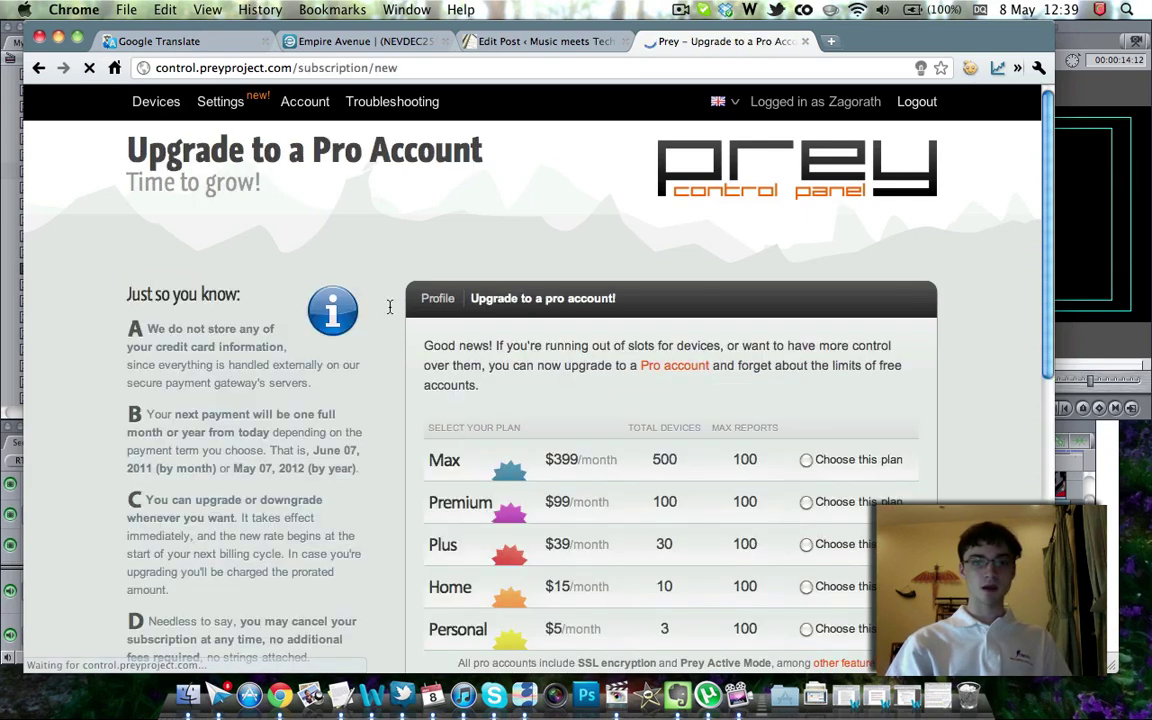
scroll(353, 279, "down", 3)
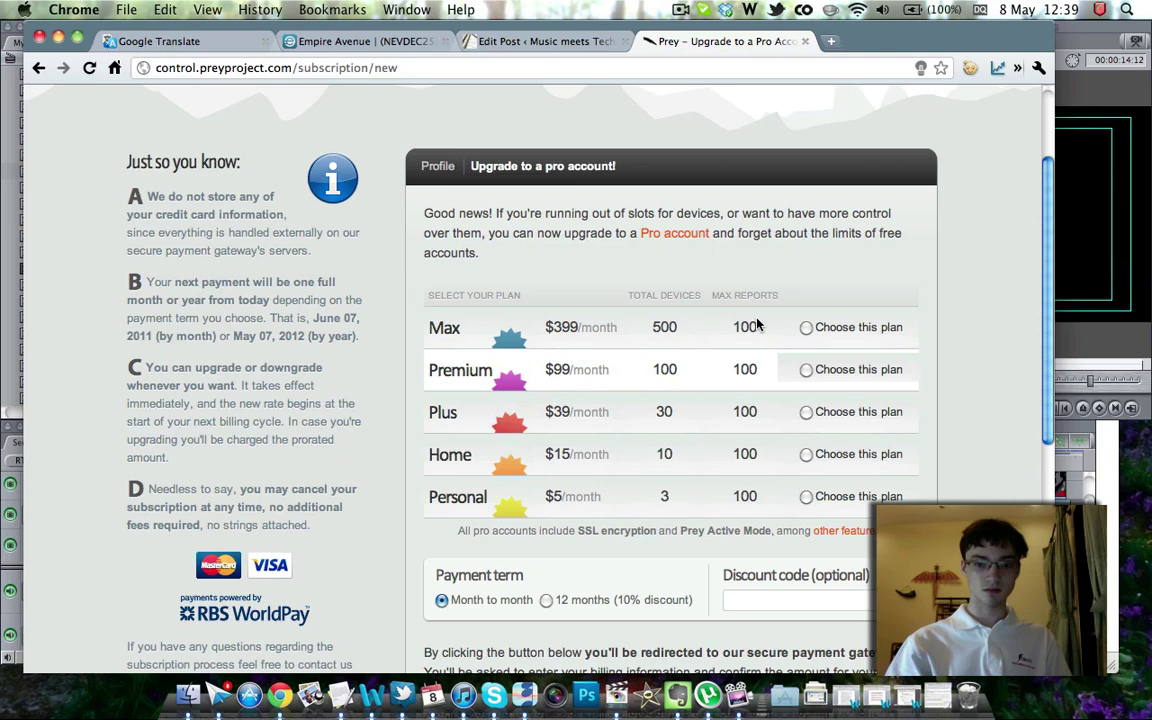
key("super+bracketleft")
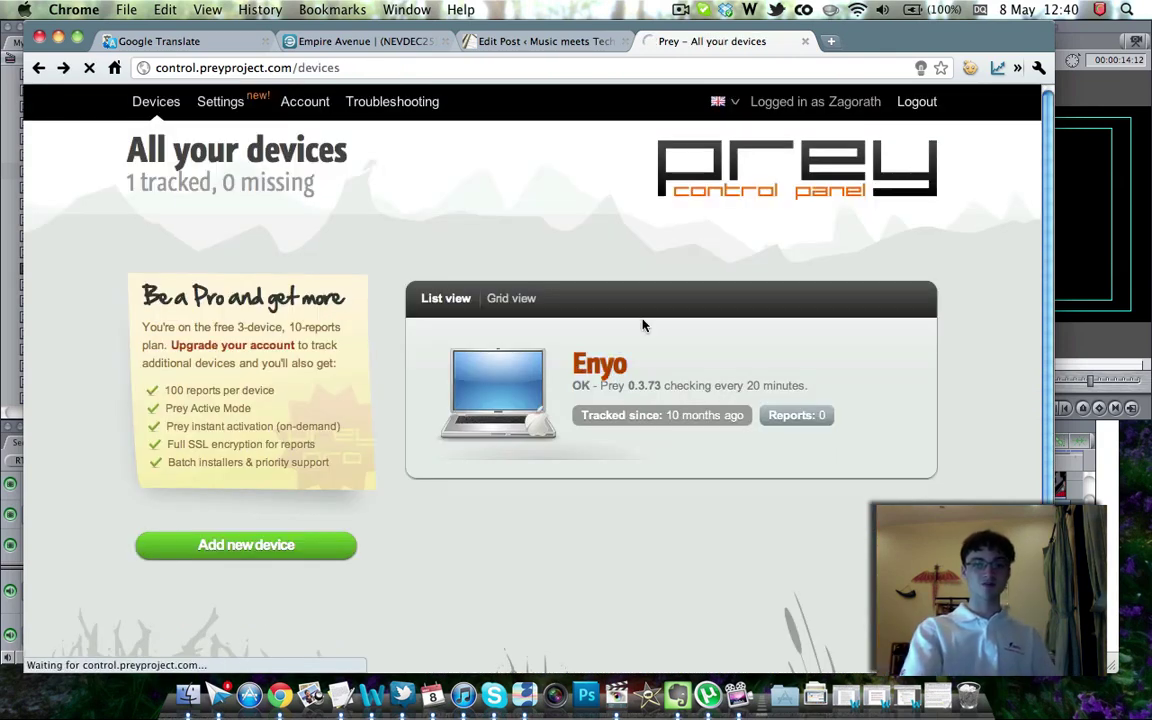
Open the Enyo laptop's settings and switch Missing? to YES, then back to NO
left_click(600, 364)
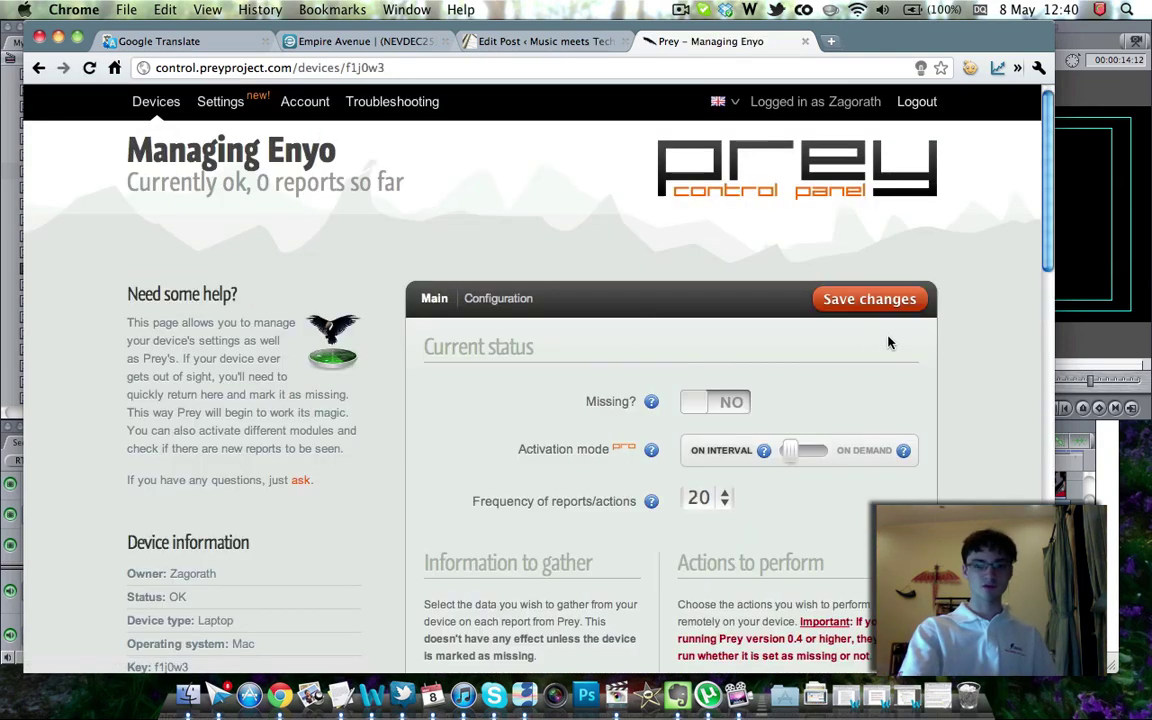
scroll(978, 361, "down", 3)
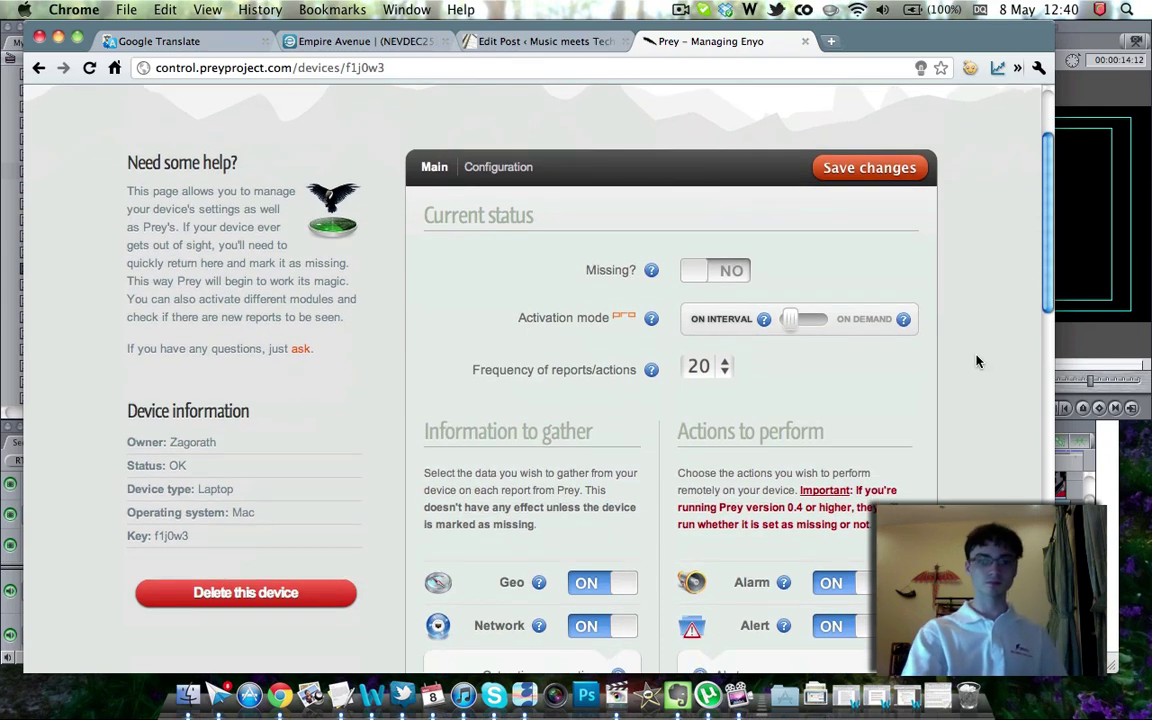
scroll(668, 238, "down", 1)
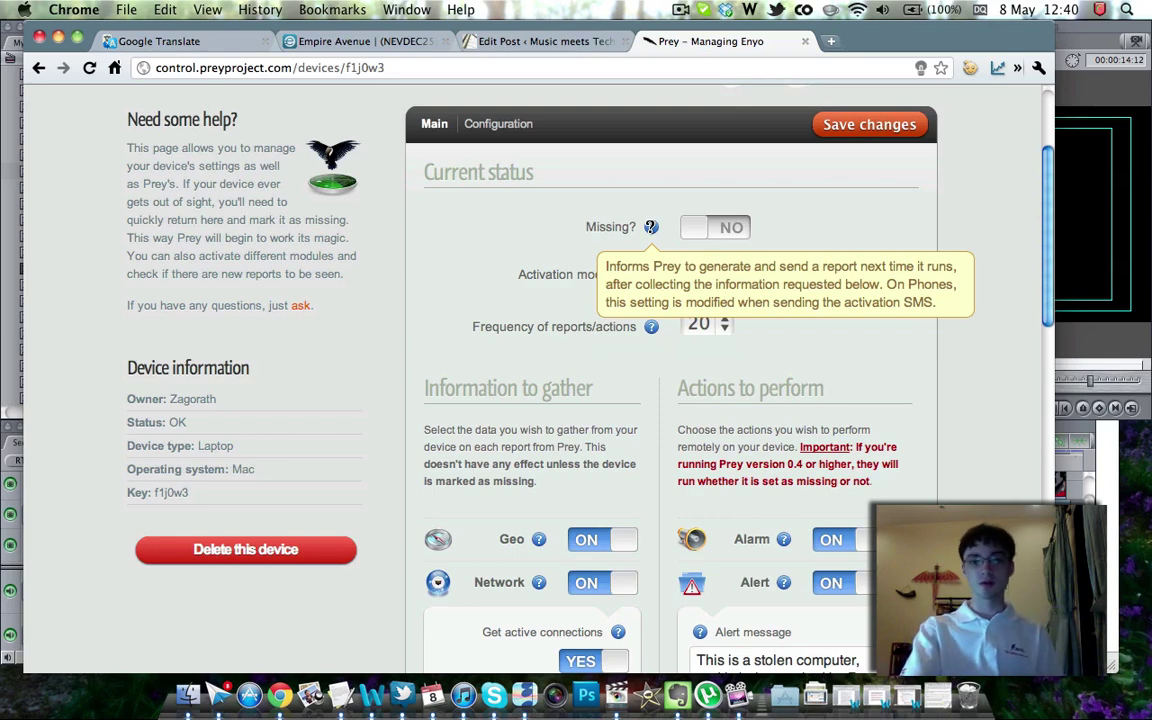
left_click(712, 228)
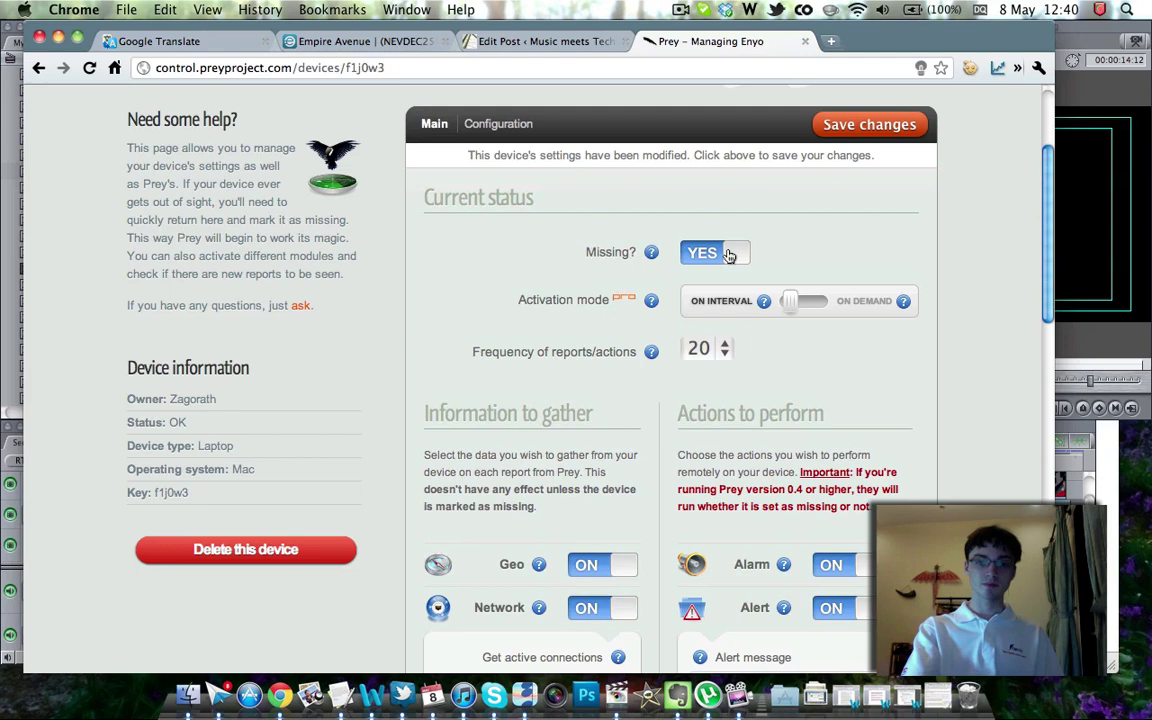
left_click(729, 254)
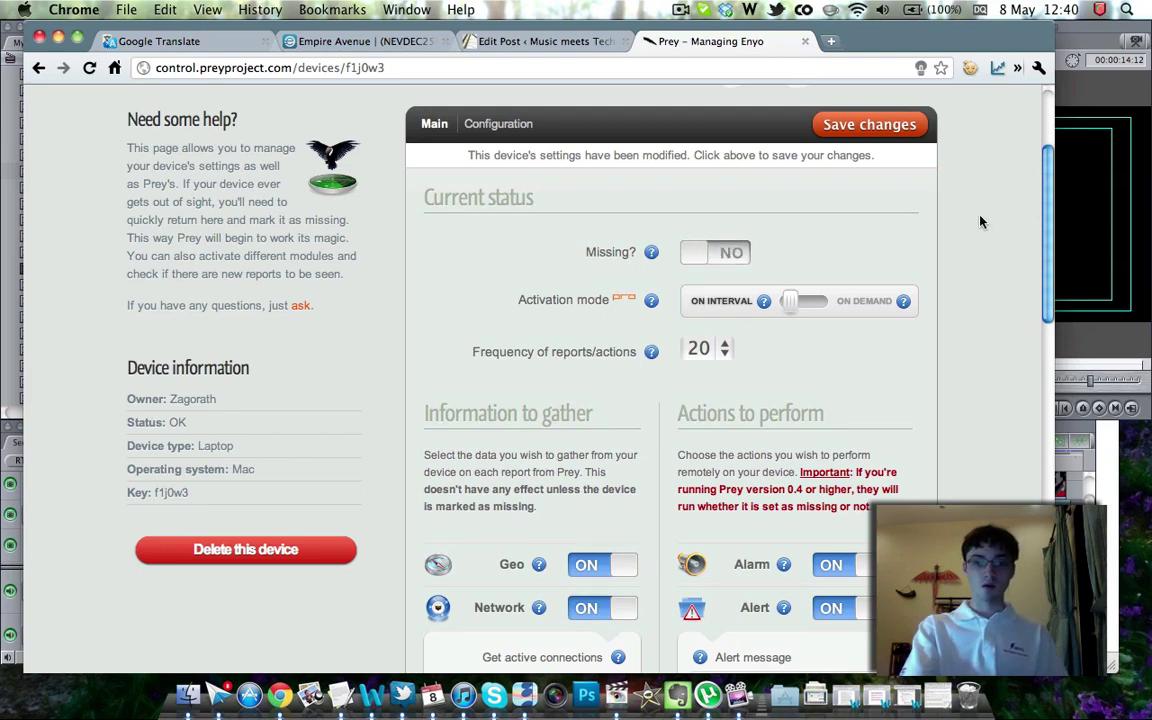
Keep Enyo's report frequency at 20 minutes
scroll(980, 222, "down", 3)
scroll(980, 222, "up", 2)
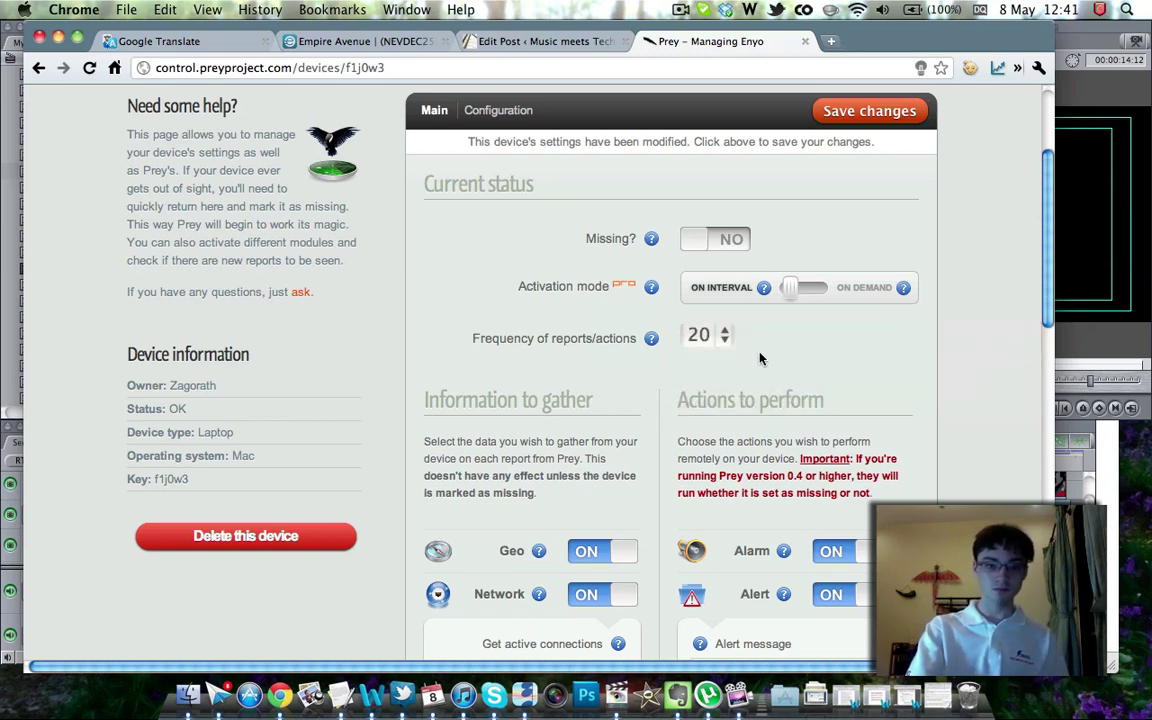
left_click(720, 339)
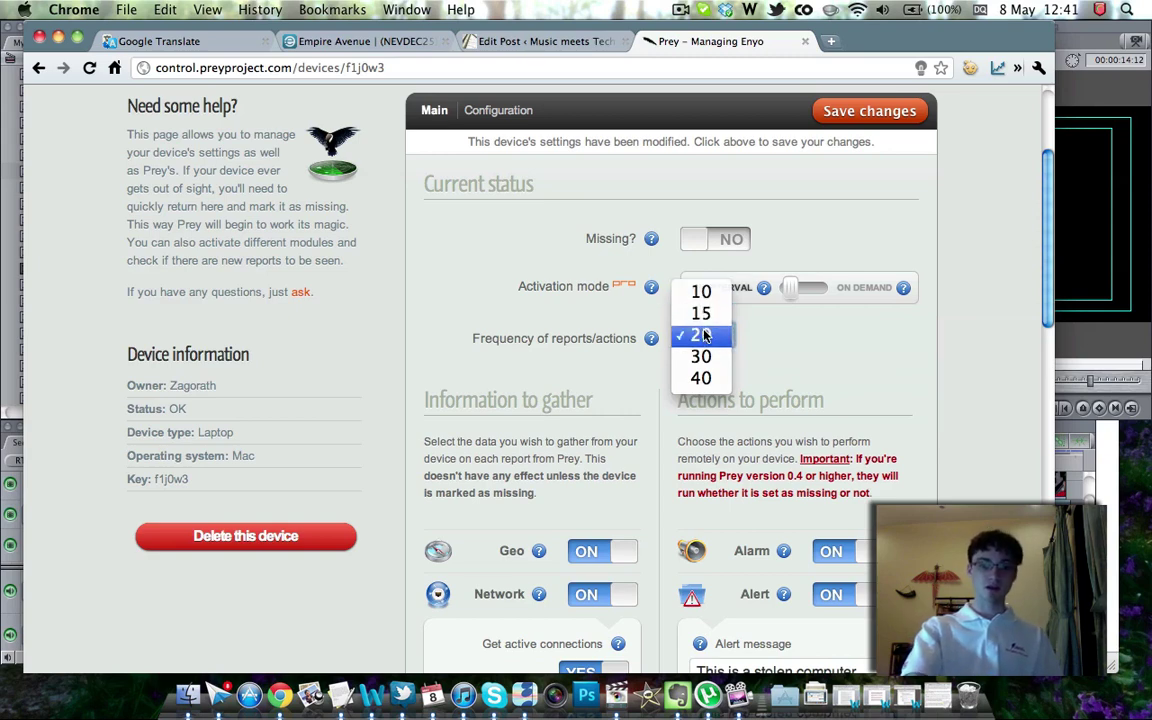
left_click(705, 336)
mouse_move(651, 338)
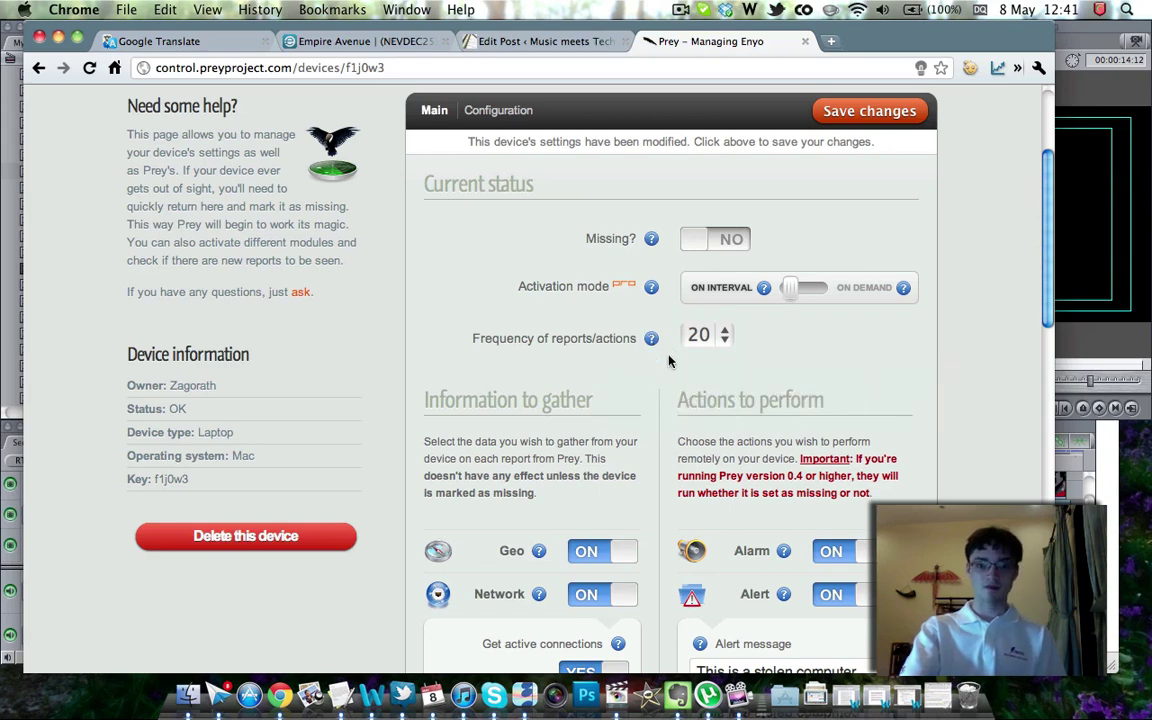
scroll(662, 365, "down", 2)
scroll(640, 320, "down", 4)
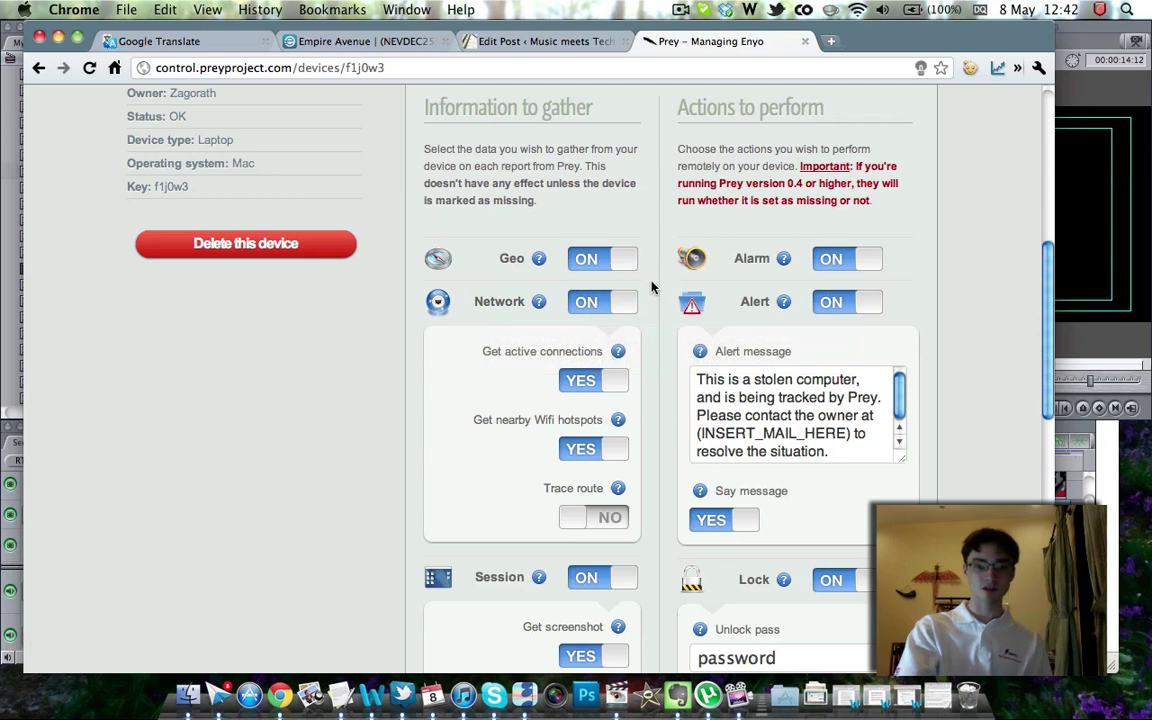
scroll(651, 288, "down", 2)
scroll(651, 288, "down", 2)
scroll(651, 288, "down", 3)
scroll(651, 288, "down", 1)
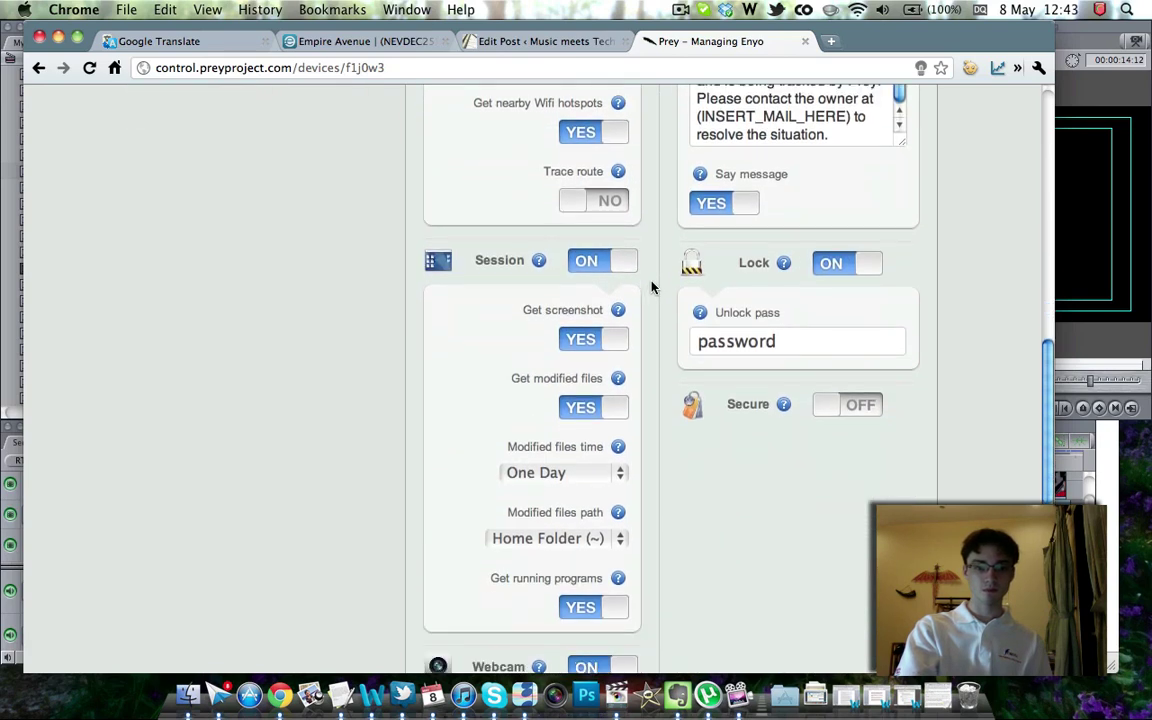
scroll(651, 288, "down", 2)
scroll(651, 288, "down", 1)
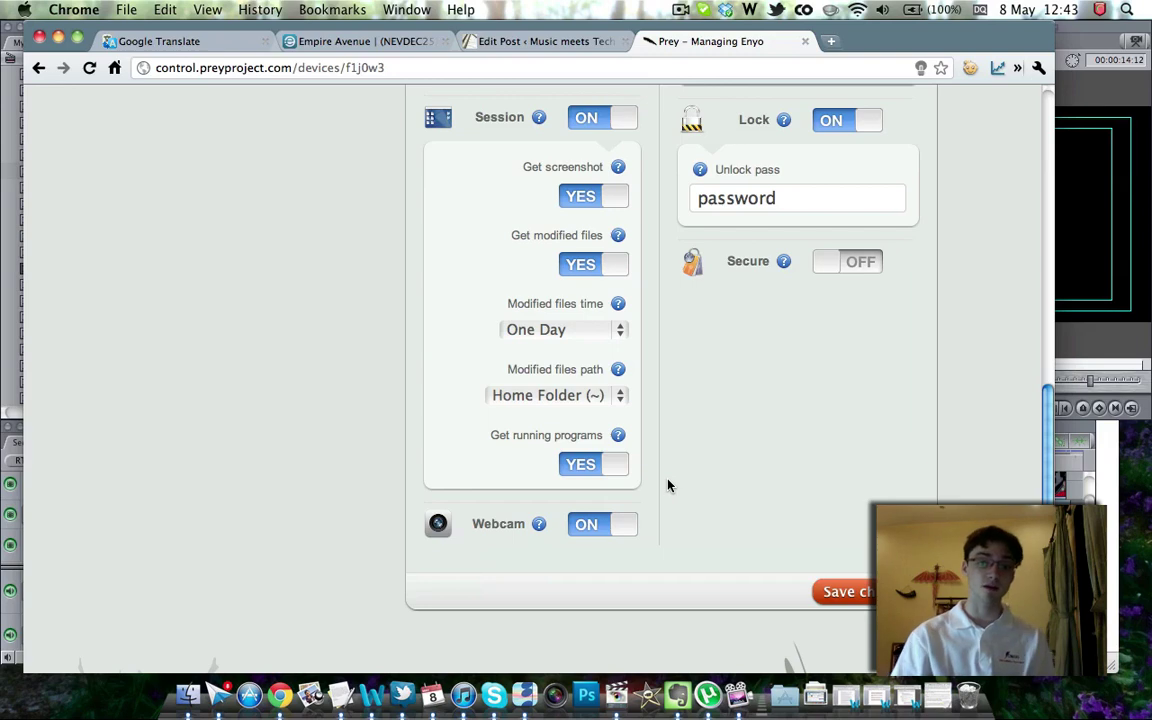
scroll(627, 533, "up", 4)
scroll(627, 533, "up", 6)
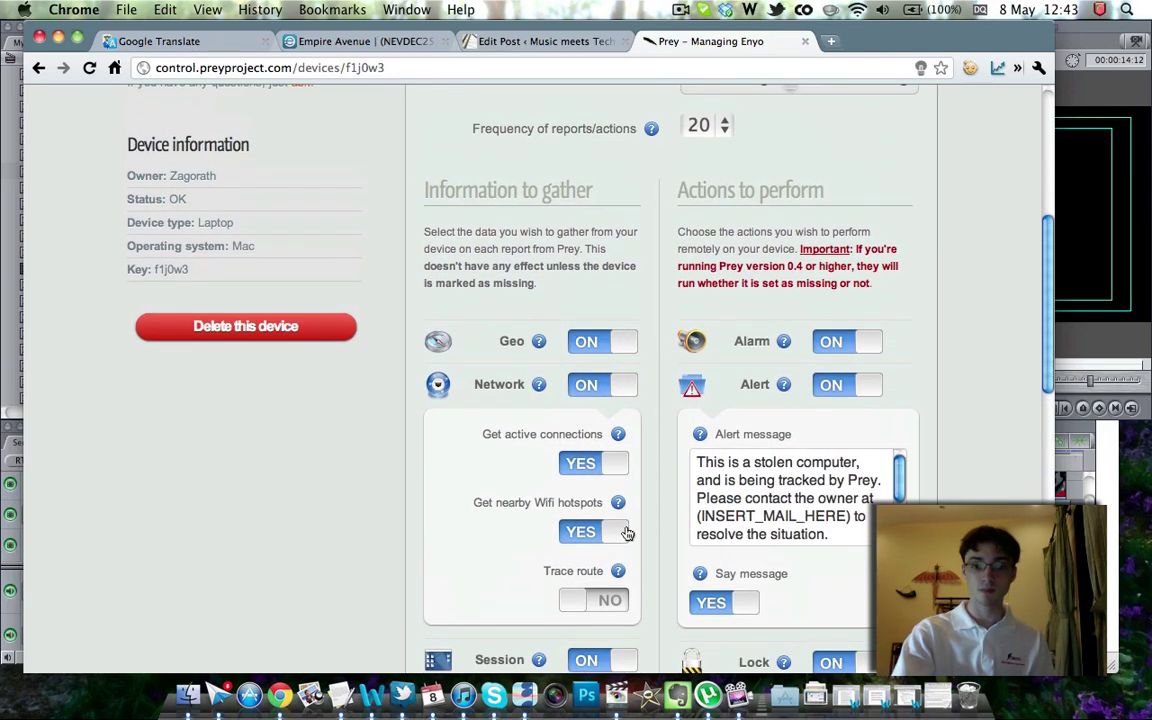
scroll(627, 533, "down", 2)
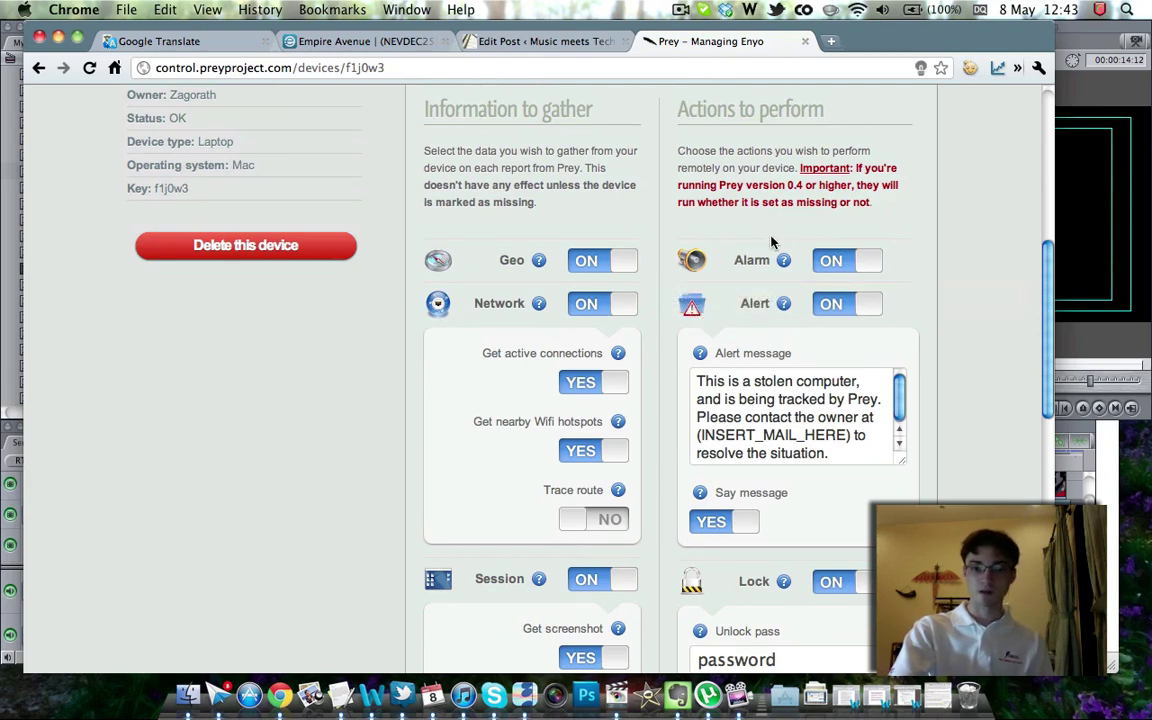
mouse_move(783, 260)
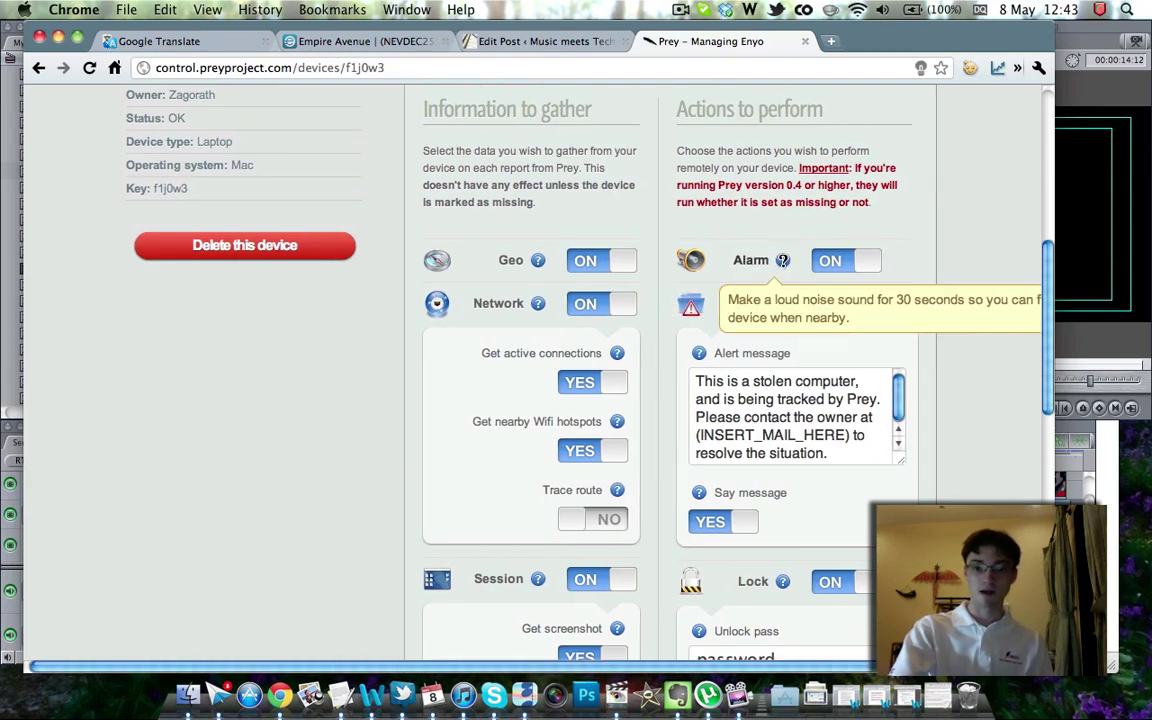
scroll(783, 260, "right", 2)
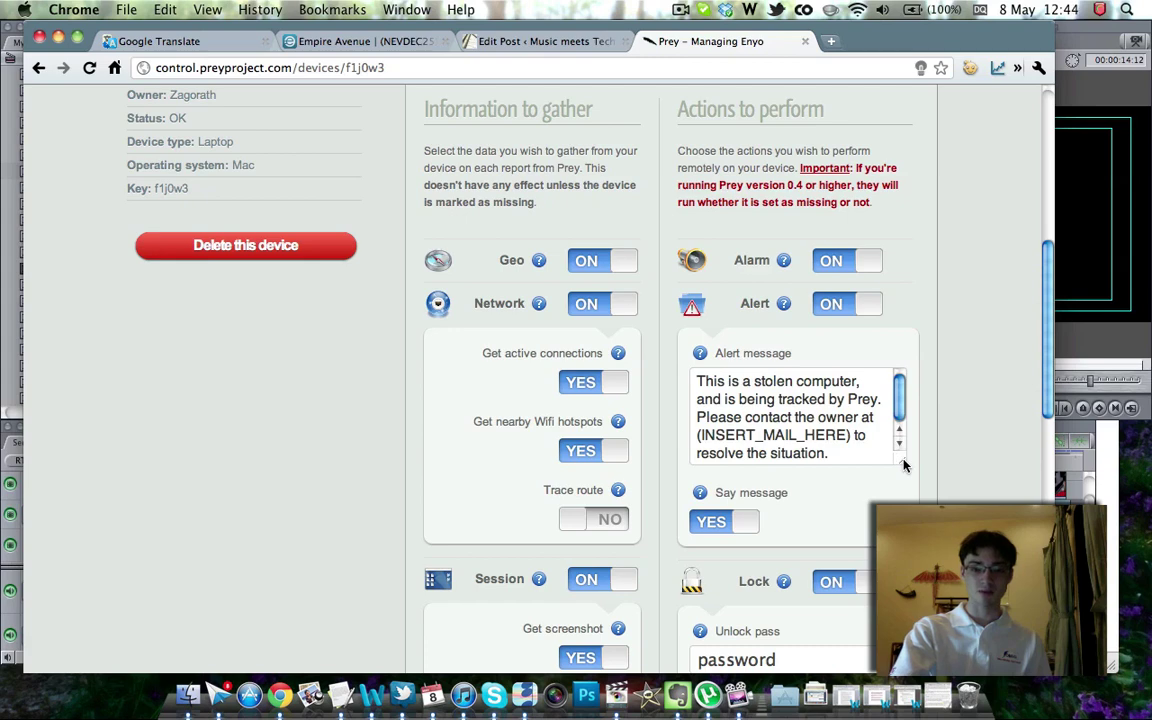
scroll(941, 473, "down", 3)
scroll(944, 473, "down", 2)
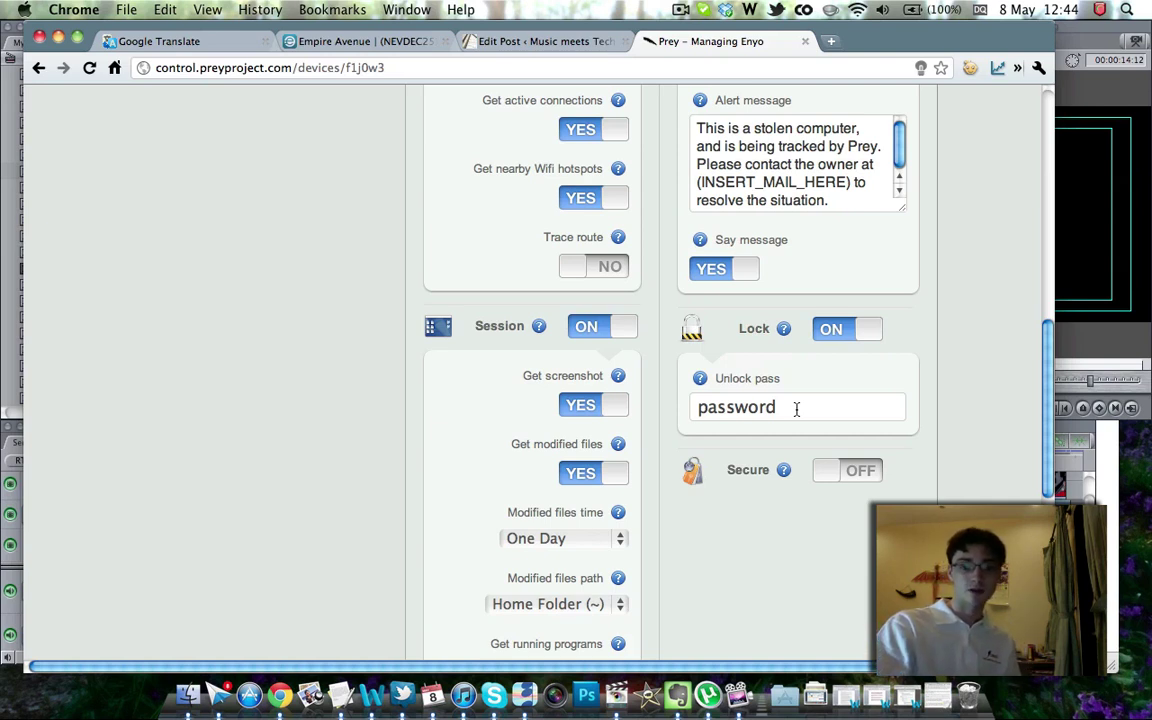
mouse_move(783, 469)
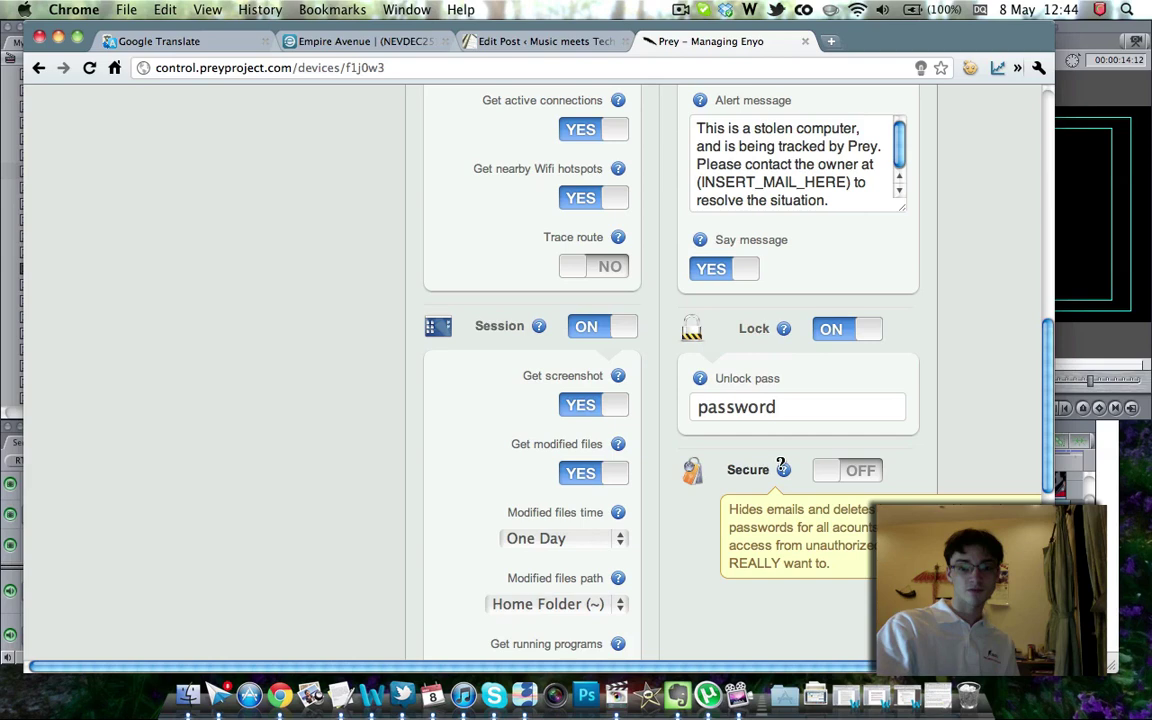
scroll(781, 467, "down", 2)
scroll(781, 465, "right", 2)
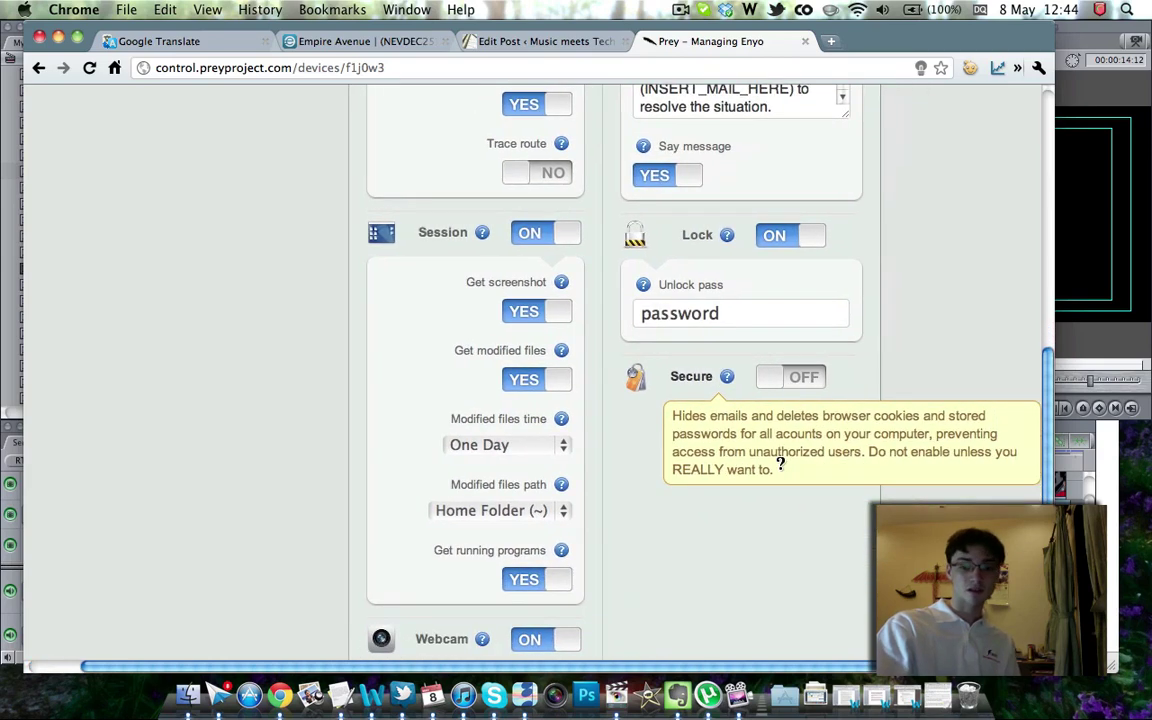
scroll(785, 440, "left", 2)
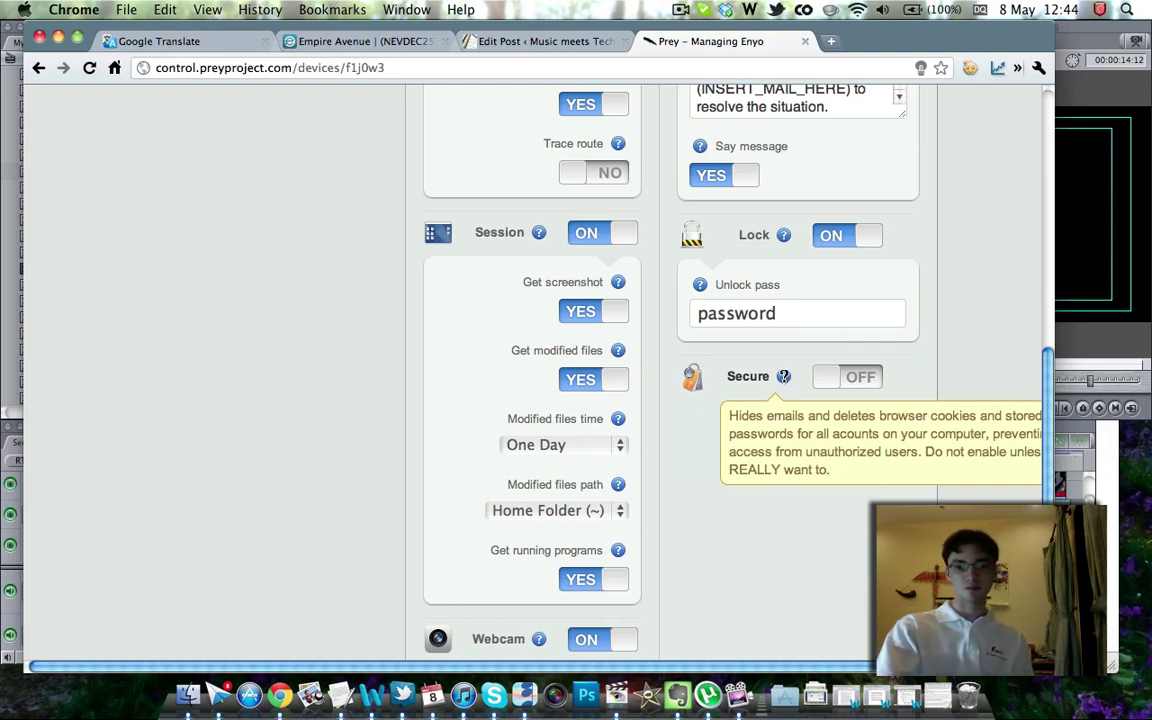
scroll(667, 448, "up", 3)
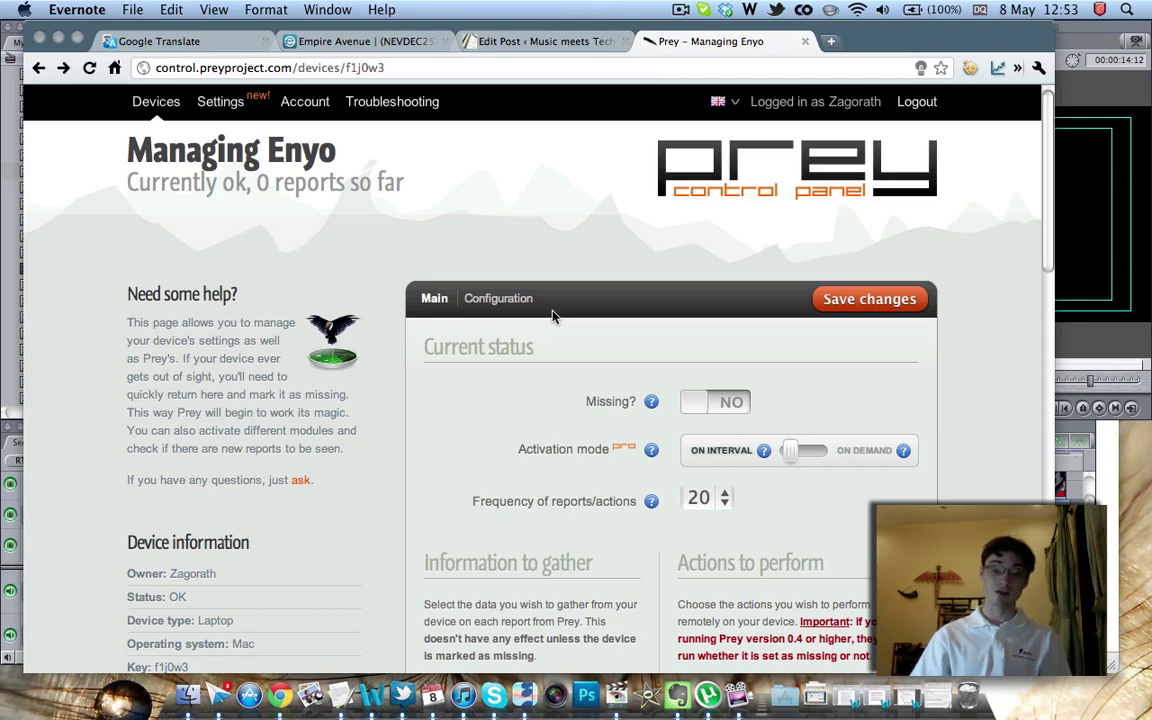
Bring the Chrome window with Enyo's settings page in front of Evernote
left_click(573, 249)
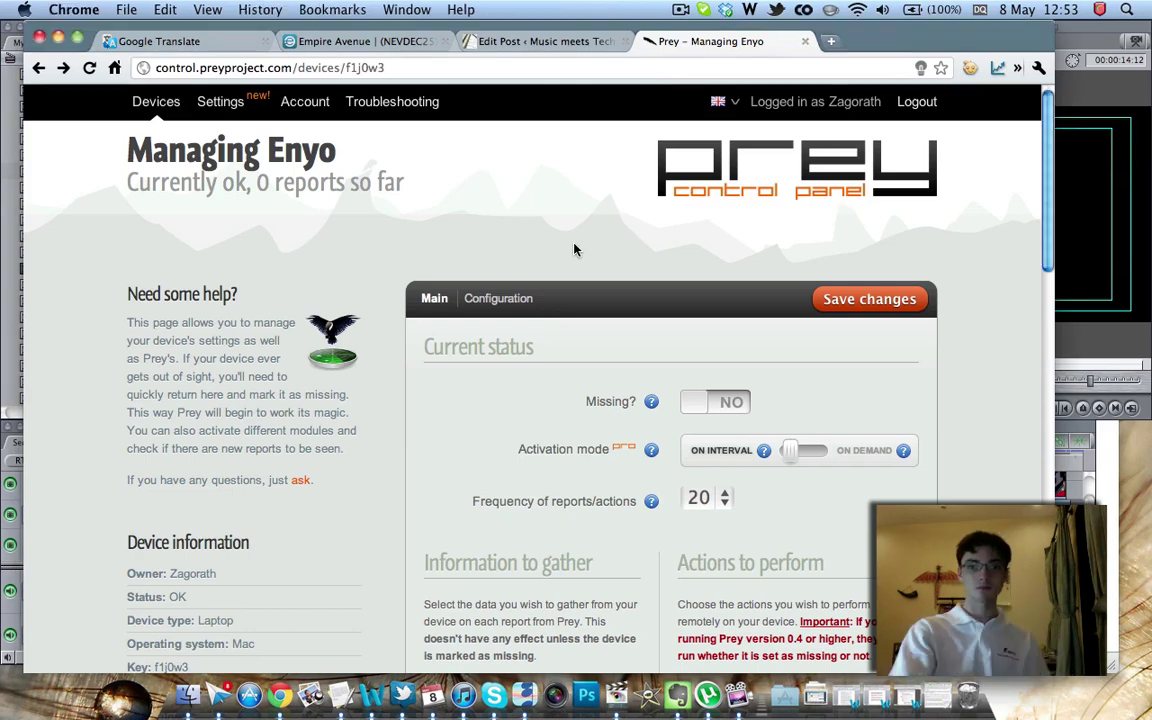